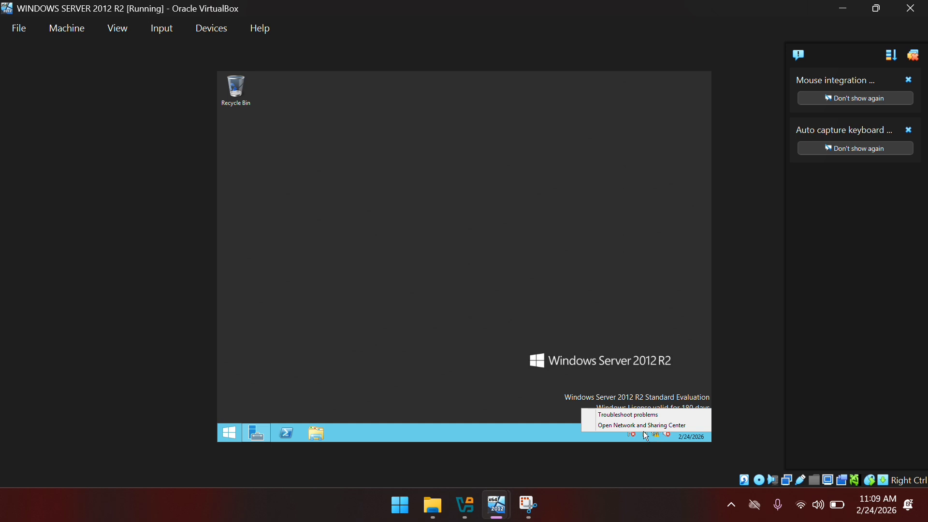
Step: Try to assign the static IPv4 address 192.168.10.1 to the server's Ethernet adapter
{"action": "left_click", "coordinate": [641, 425]}
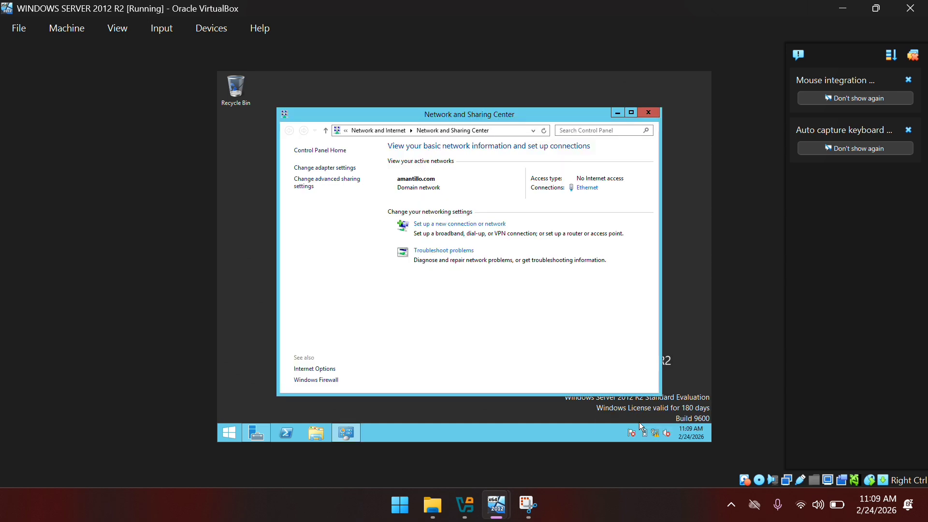
{"action": "left_click", "coordinate": [346, 168]}
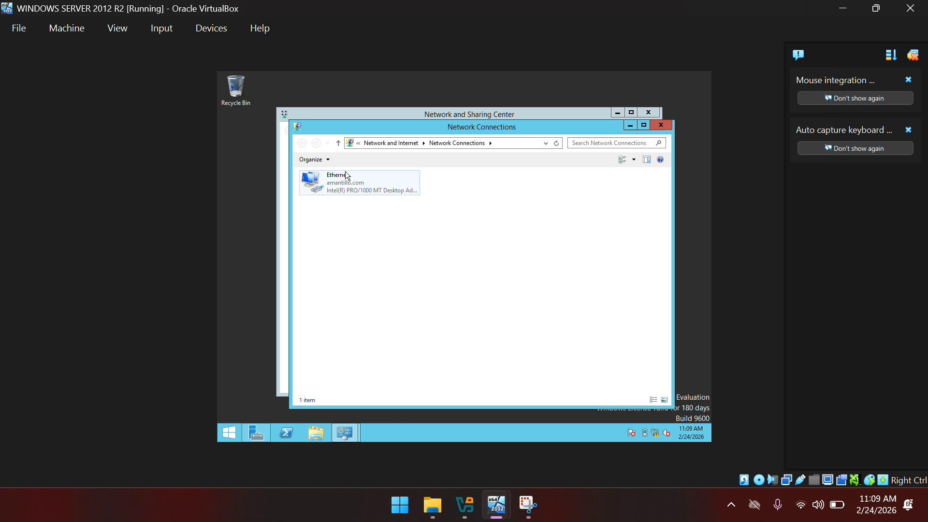
{"action": "right_click", "coordinate": [356, 182]}
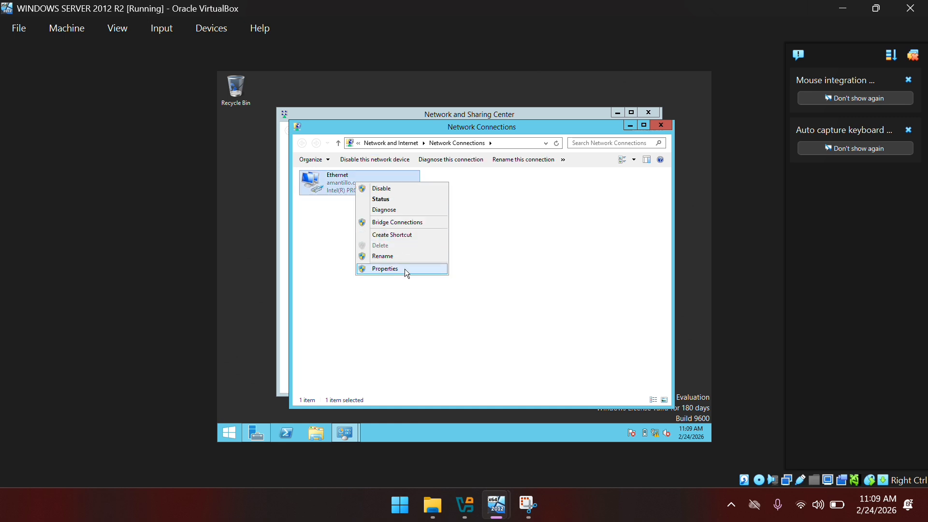
{"action": "left_click", "coordinate": [406, 271]}
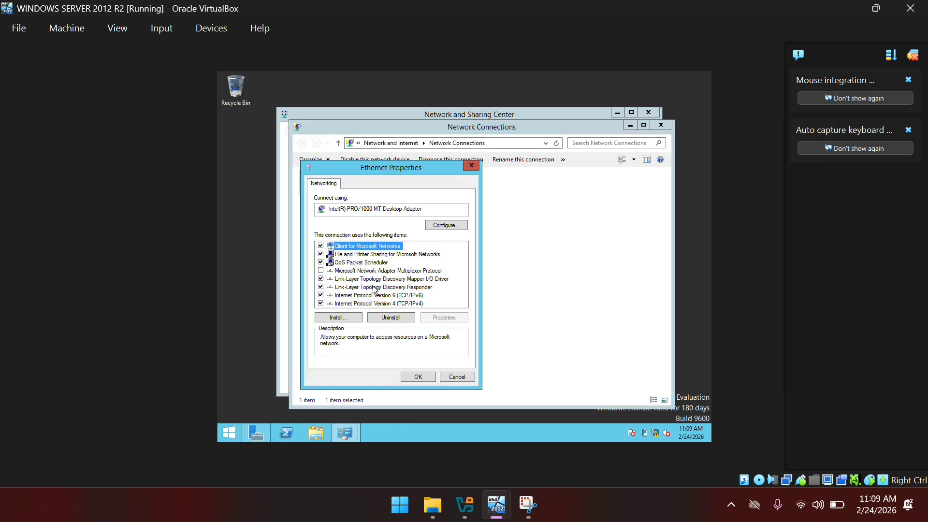
{"action": "double_click", "coordinate": [384, 302]}
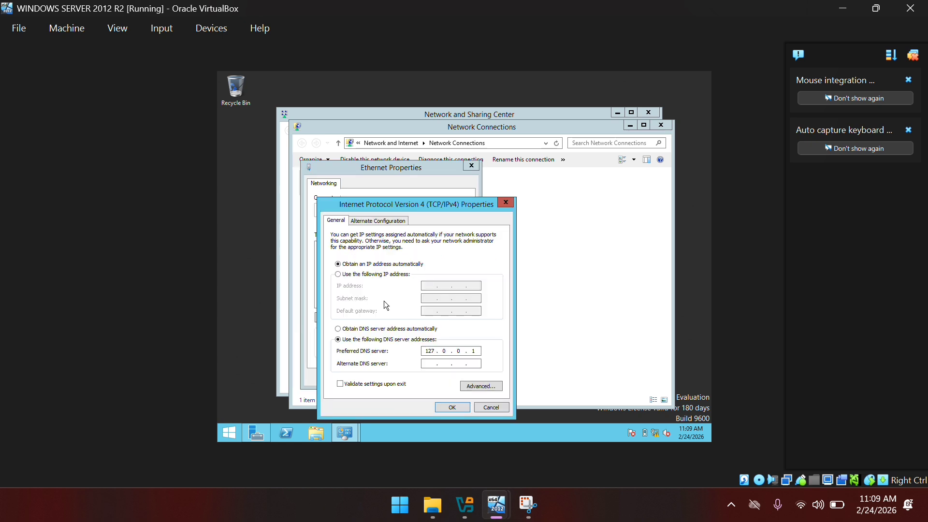
{"action": "left_click", "coordinate": [363, 277]}
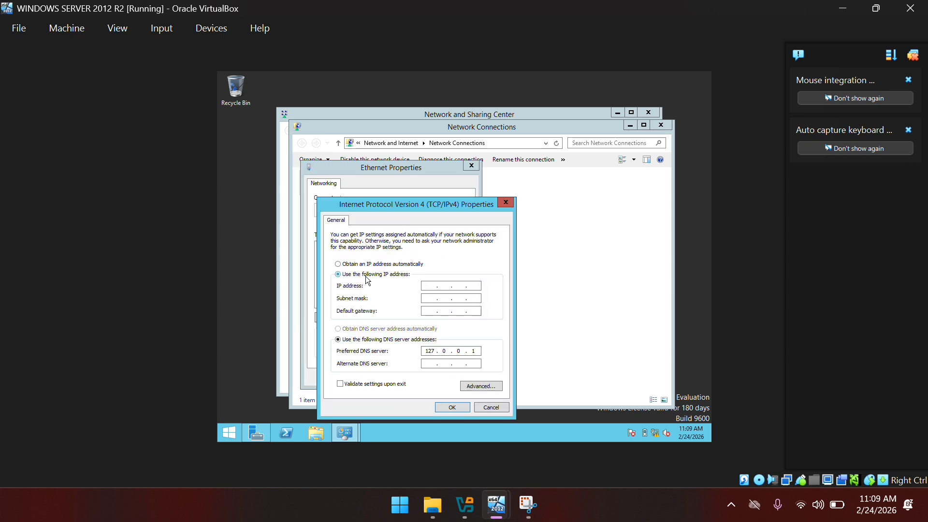
{"action": "type", "text": "192"}
{"action": "type", "text": "168"}
{"action": "type", "text": "10.1"}
{"action": "left_click", "coordinate": [452, 405]}
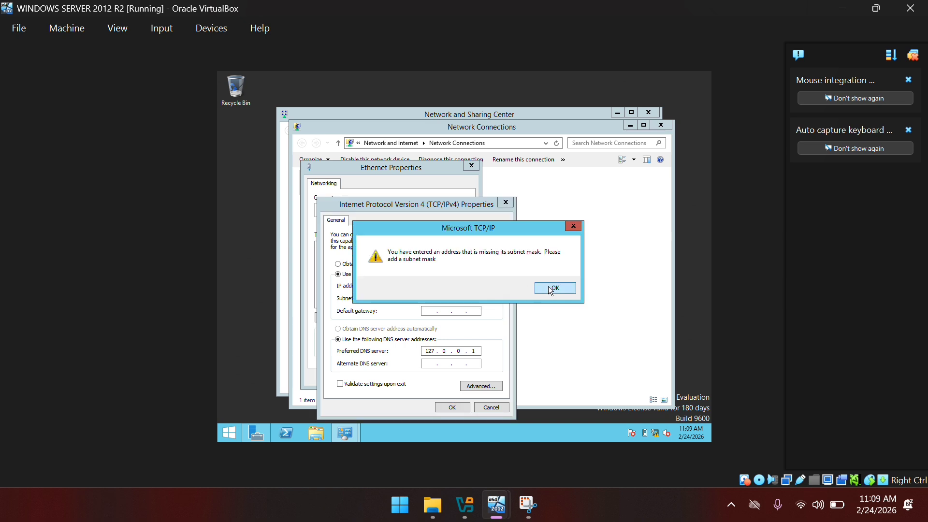
{"action": "left_click", "coordinate": [548, 286]}
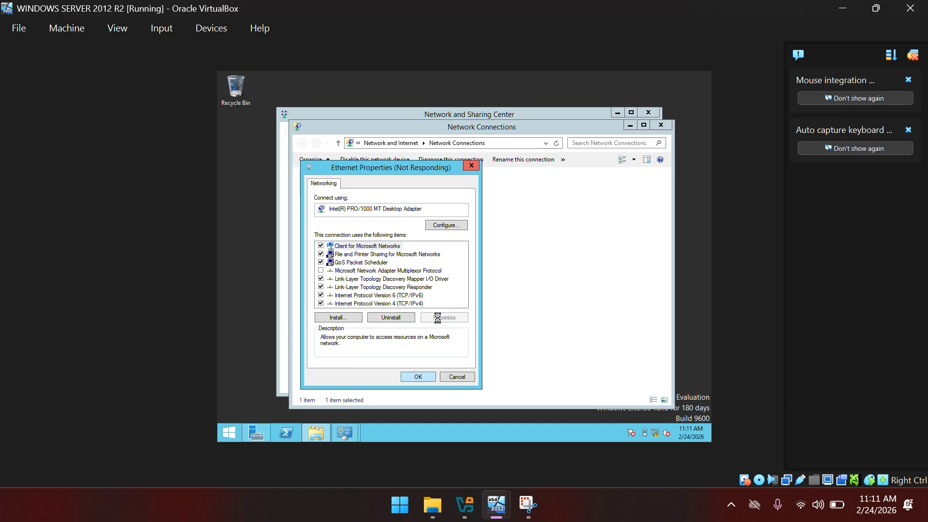
{"action": "left_click", "coordinate": [423, 377]}
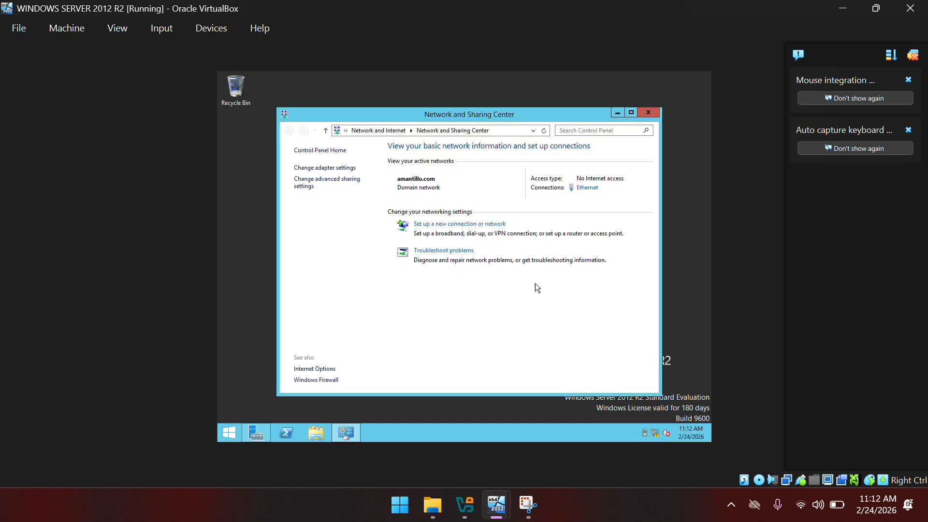
Step: Reopen the server's Ethernet IPv4 properties, set the IP address to 192.168.10.1, fill in its default subnet mask, and apply the settings
{"action": "right_click", "coordinate": [344, 185]}
{"action": "left_click", "coordinate": [373, 278]}
{"action": "double_click", "coordinate": [401, 306]}
{"action": "left_click", "coordinate": [430, 286]}
{"action": "type", "text": "192.168.10.1"}
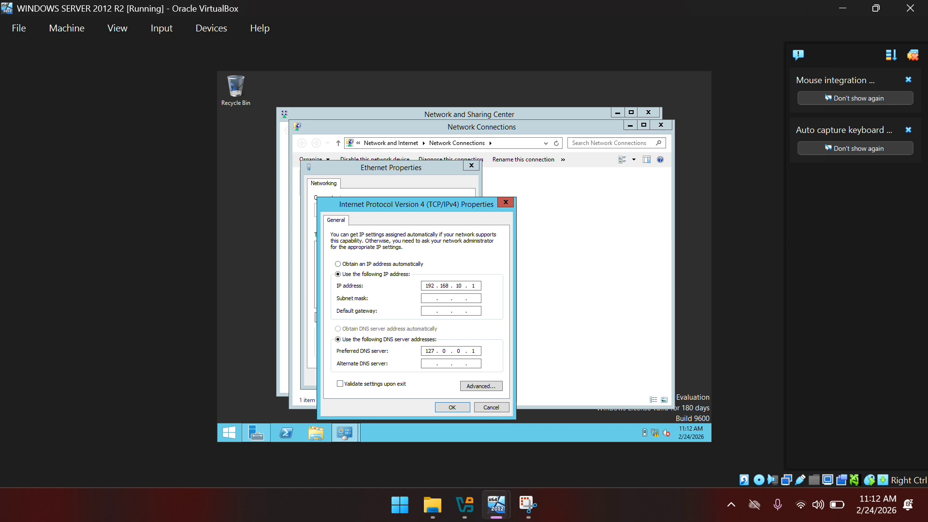
{"action": "key", "text": "Tab"}
{"action": "left_click", "coordinate": [451, 406]}
{"action": "left_click", "coordinate": [426, 380]}
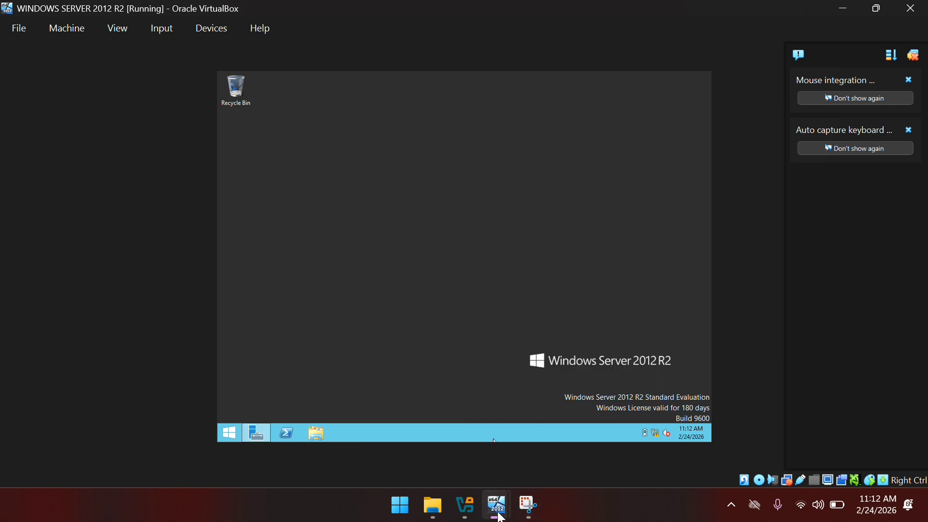
Step: Switch to the WINDOWS 10 PRO virtual machine and open the IPv4 properties of its Ethernet adapter
{"action": "mouse_move", "coordinate": [496, 505]}
{"action": "left_click", "coordinate": [557, 420]}
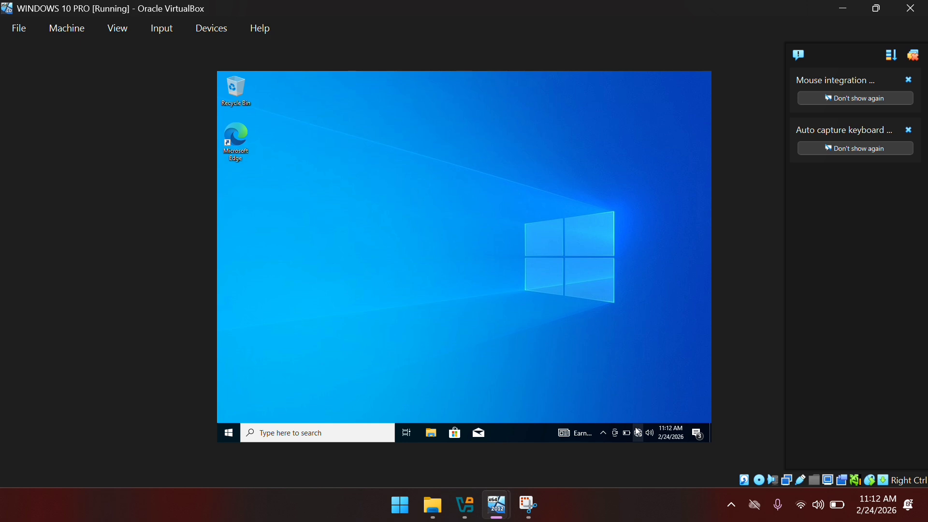
{"action": "right_click", "coordinate": [636, 428]}
{"action": "left_click", "coordinate": [654, 415]}
{"action": "scroll", "coordinate": [503, 348], "scroll_direction": "down", "scroll_amount": 1}
{"action": "left_click", "coordinate": [512, 400]}
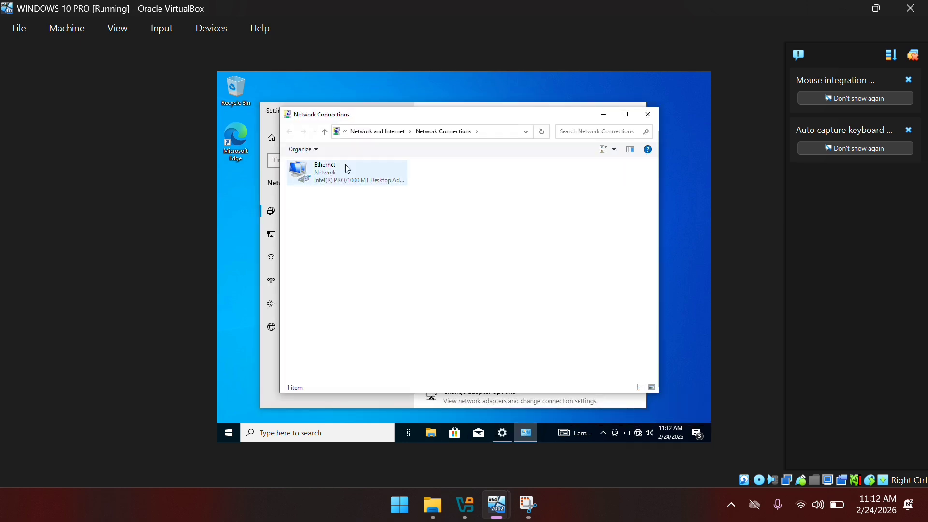
{"action": "right_click", "coordinate": [348, 168]}
{"action": "left_click", "coordinate": [407, 263]}
{"action": "double_click", "coordinate": [376, 260]}
Step: Assign the static IP address 192.168.10.2 with its default subnet mask to the Windows 10 adapter, and close the network windows
{"action": "left_click", "coordinate": [377, 266]}
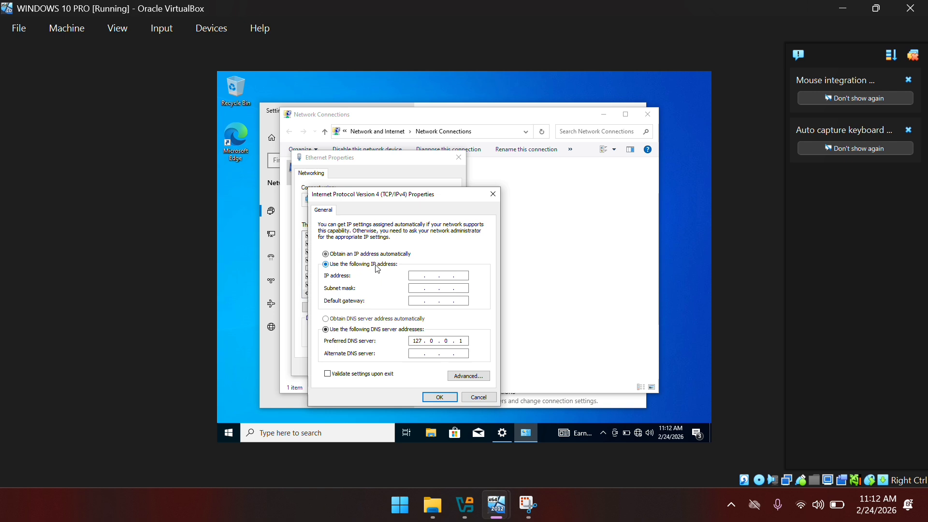
{"action": "left_click", "coordinate": [417, 275]}
{"action": "type", "text": "192"}
{"action": "type", "text": "168"}
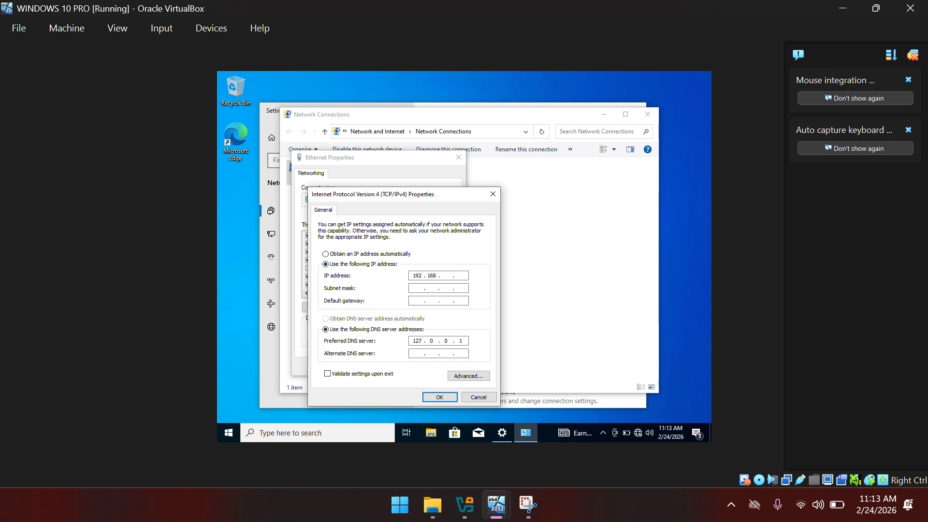
{"action": "type", "text": "2"}
{"action": "key", "text": "Tab"}
{"action": "left_click", "coordinate": [447, 395]}
{"action": "left_click", "coordinate": [419, 370]}
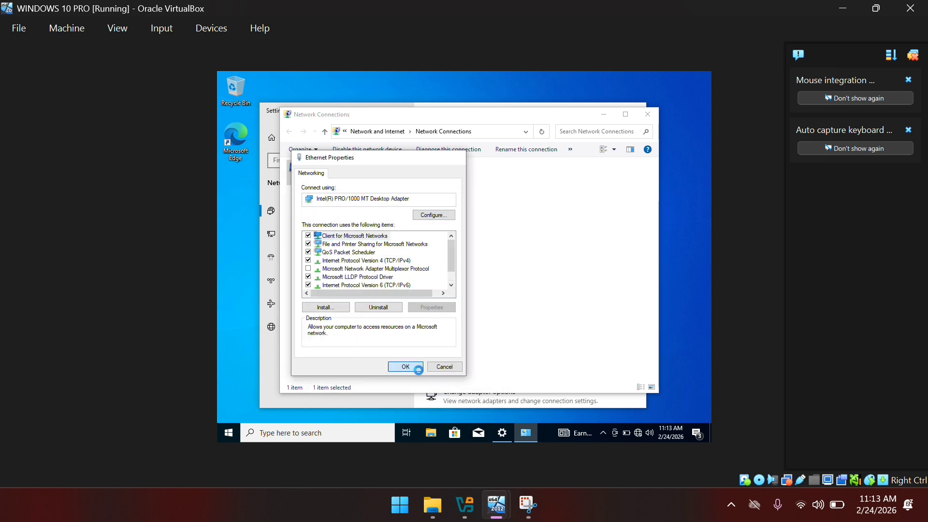
{"action": "left_click", "coordinate": [648, 114]}
{"action": "left_click", "coordinate": [636, 109]}
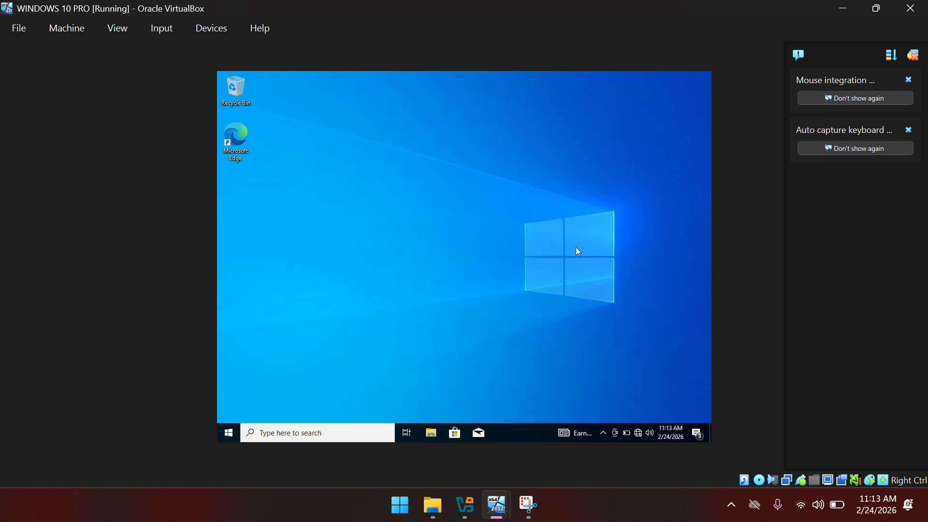
Step: Ping the server at 192.168.10.1 from a Command Prompt, stop the ping, and minimize the window
{"action": "left_click", "coordinate": [362, 434]}
{"action": "type", "text": "cmd"}
{"action": "left_click", "coordinate": [304, 174]}
{"action": "type", "text": "pi"}
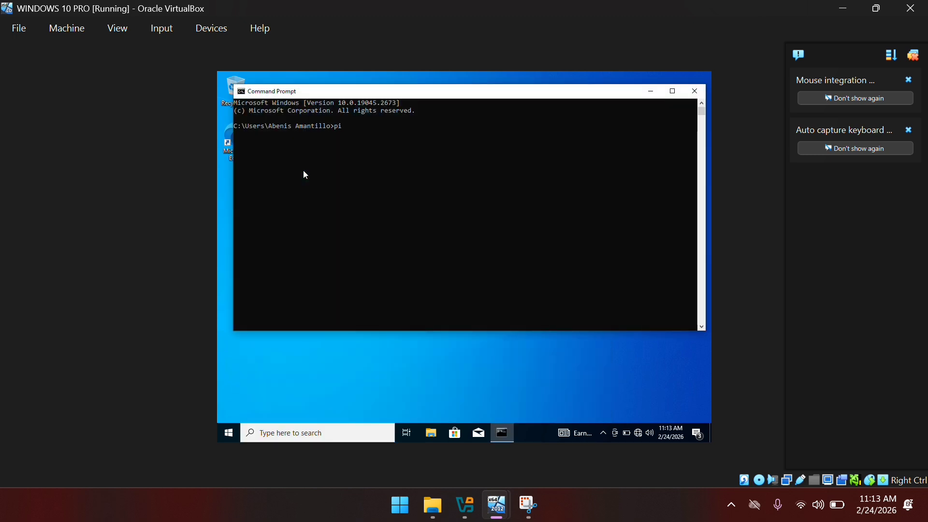
{"action": "type", "text": "ng 192.168.10.1"}
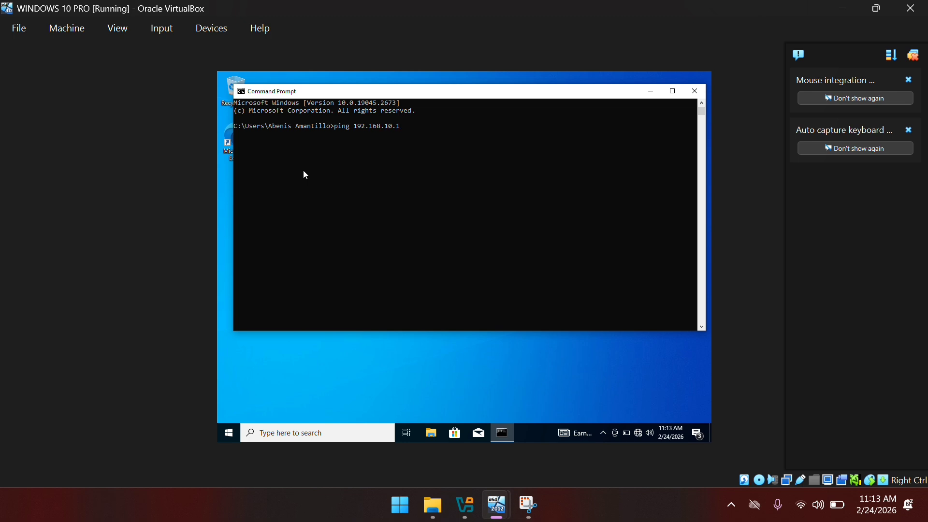
{"action": "key", "text": "Return"}
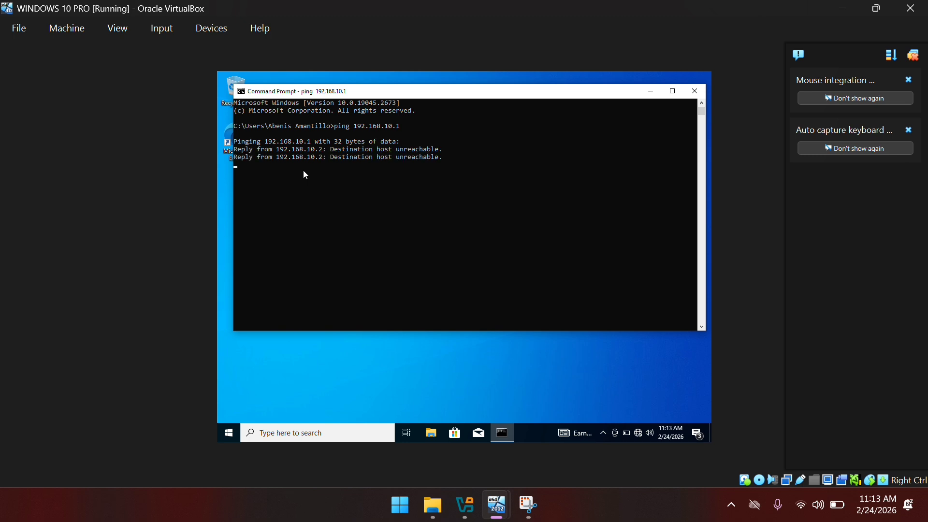
{"action": "key", "text": "ctrl+c"}
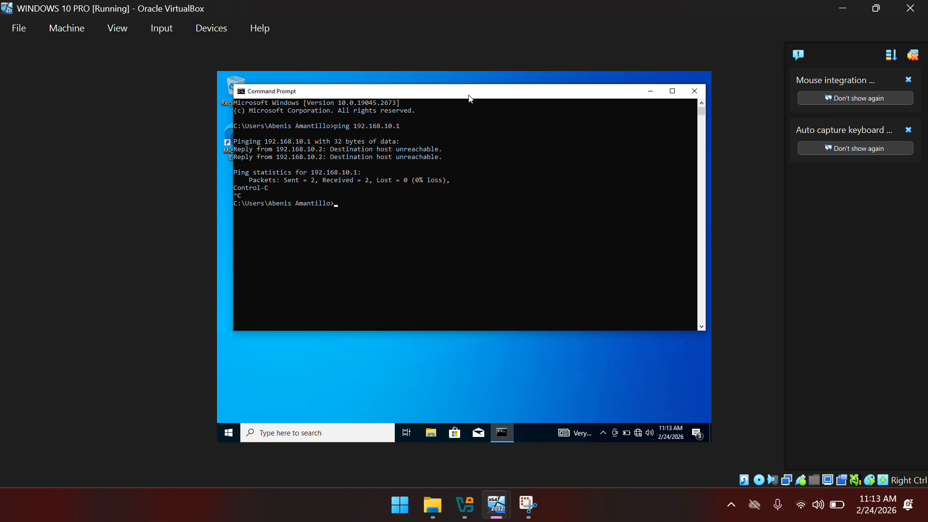
{"action": "left_click", "coordinate": [651, 91]}
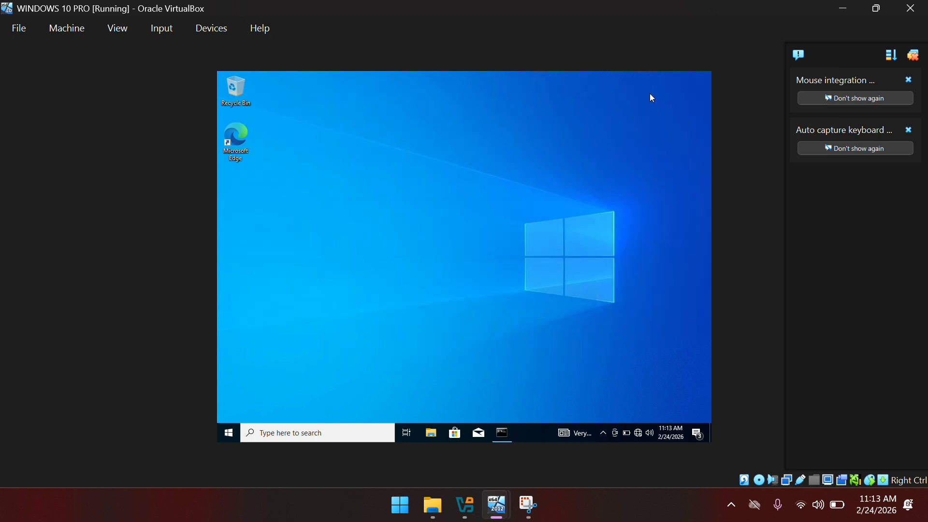
Step: Attach Adapter 1 of the WINDOWS 10 PRO virtual machine to Bridged Adapter in its network settings
{"action": "right_click", "coordinate": [787, 480]}
{"action": "left_click", "coordinate": [819, 467]}
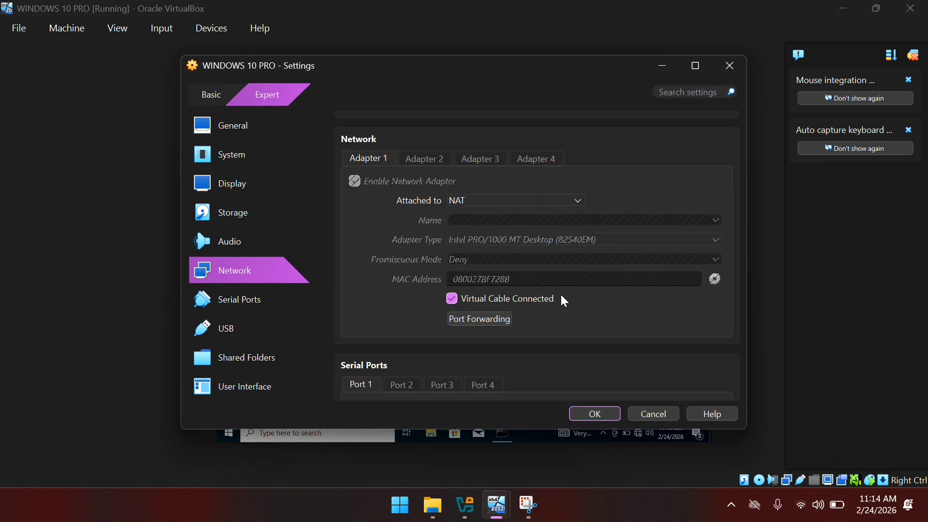
{"action": "left_click", "coordinate": [513, 179]}
{"action": "left_click", "coordinate": [515, 208]}
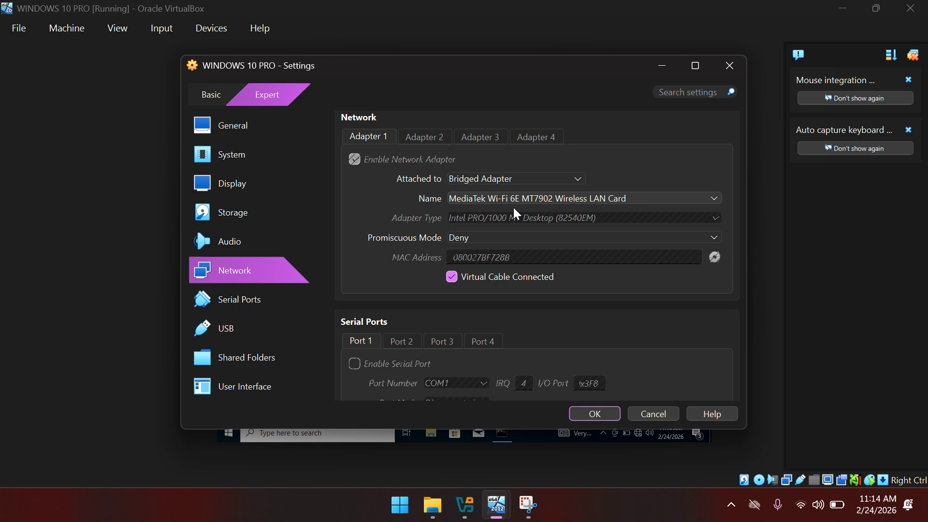
{"action": "left_click", "coordinate": [599, 414]}
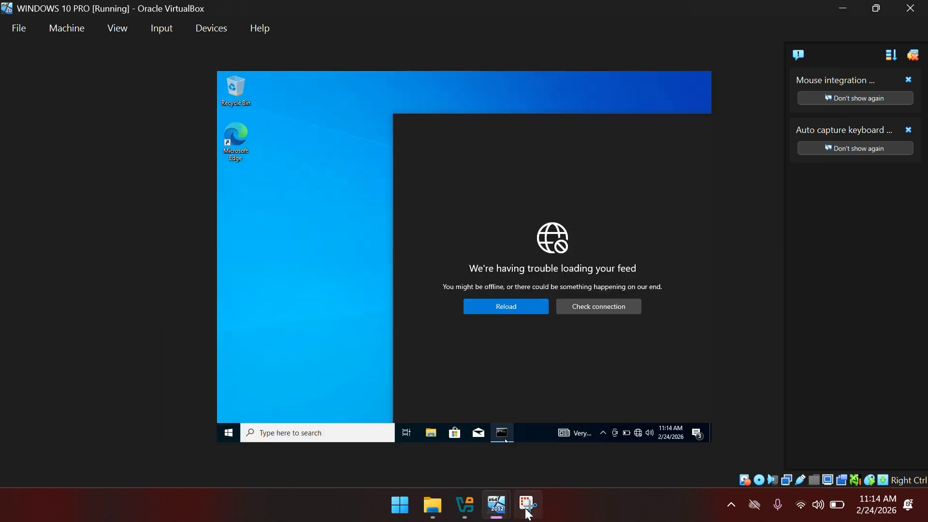
Step: Switch to the WINDOWS SERVER 2012 R2 virtual machine and attach its Adapter 1 to Bridged Adapter
{"action": "mouse_move", "coordinate": [497, 506]}
{"action": "left_click", "coordinate": [454, 447]}
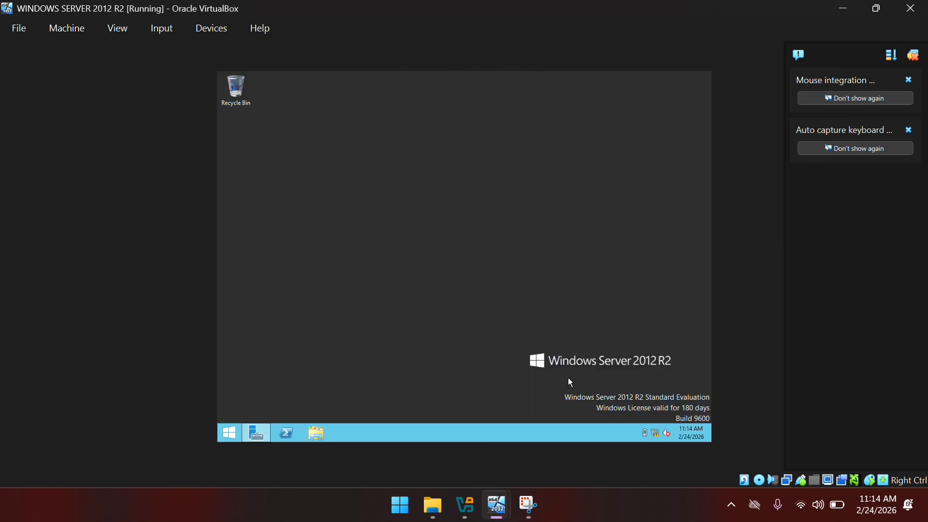
{"action": "right_click", "coordinate": [787, 480]}
{"action": "left_click", "coordinate": [827, 449]}
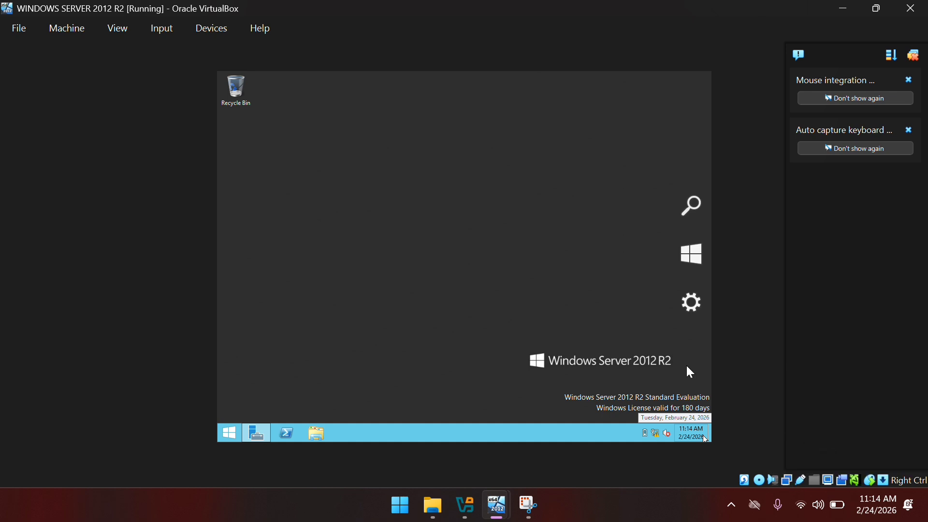
{"action": "left_click", "coordinate": [495, 177]}
{"action": "left_click", "coordinate": [513, 207]}
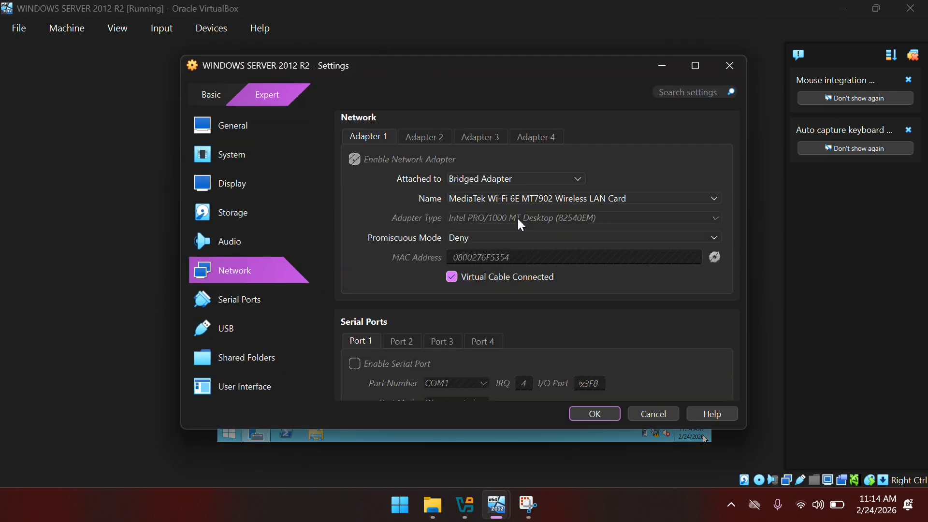
{"action": "left_click", "coordinate": [595, 415]}
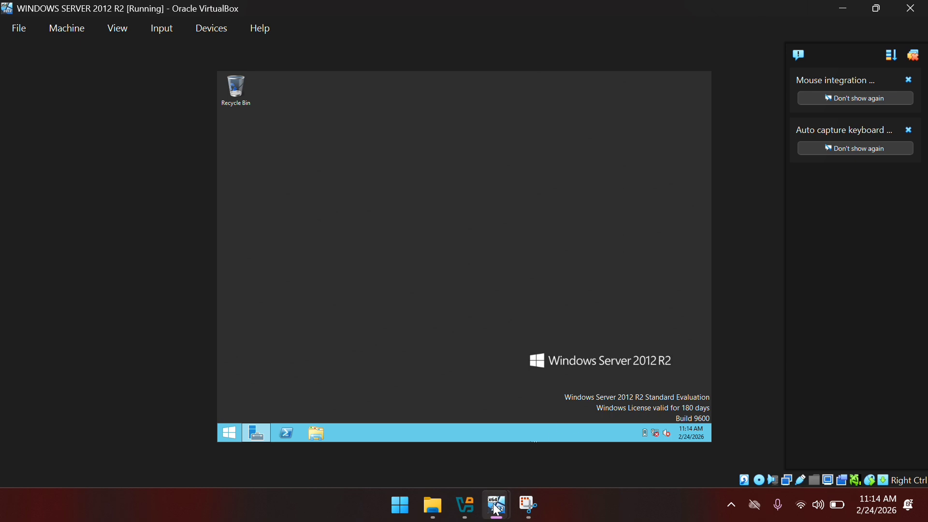
Step: Return to the Windows 10 machine's Command Prompt, run ping 192.168.10.1 -t, stop it, and minimize the window
{"action": "mouse_move", "coordinate": [497, 505]}
{"action": "left_click", "coordinate": [538, 450]}
{"action": "left_click", "coordinate": [503, 376]}
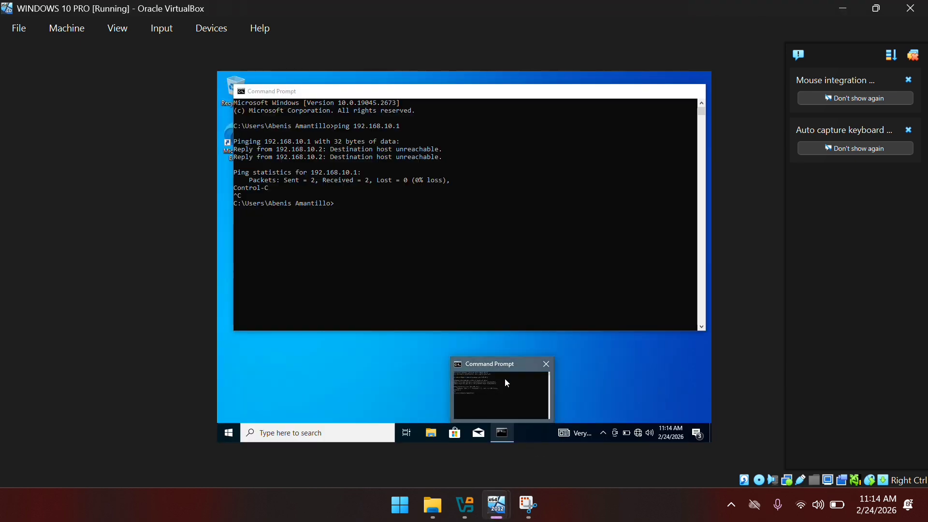
{"action": "type", "text": "pi"}
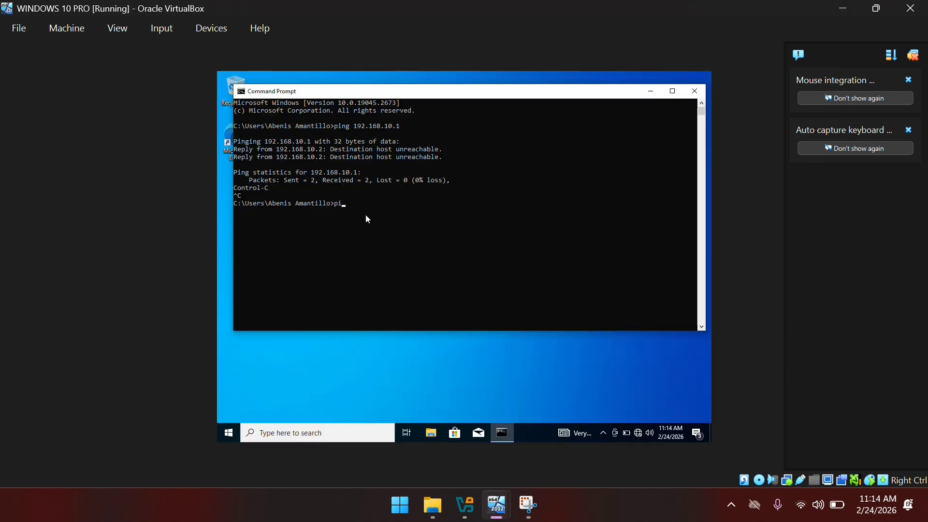
{"action": "type", "text": "ng 192.168.10"}
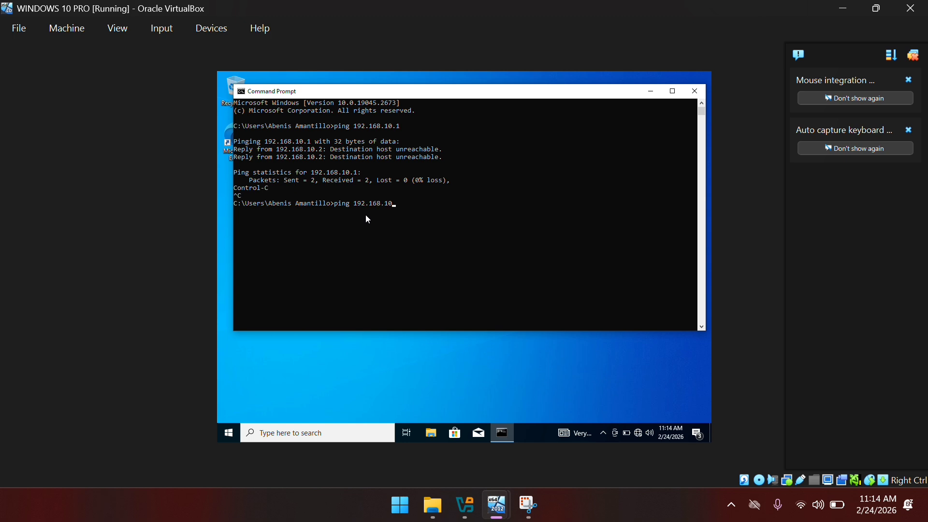
{"action": "type", "text": ".1 -t"}
{"action": "key", "text": "Return"}
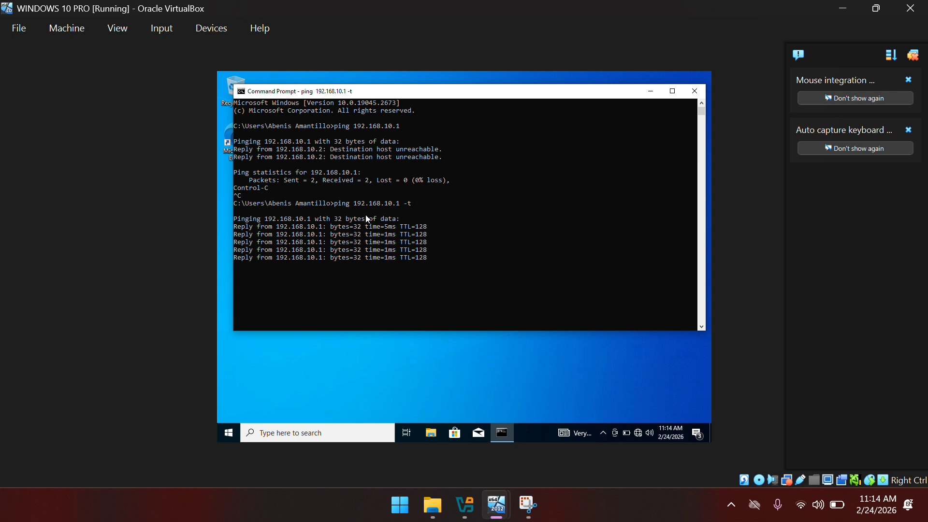
{"action": "key", "text": "ctrl+c"}
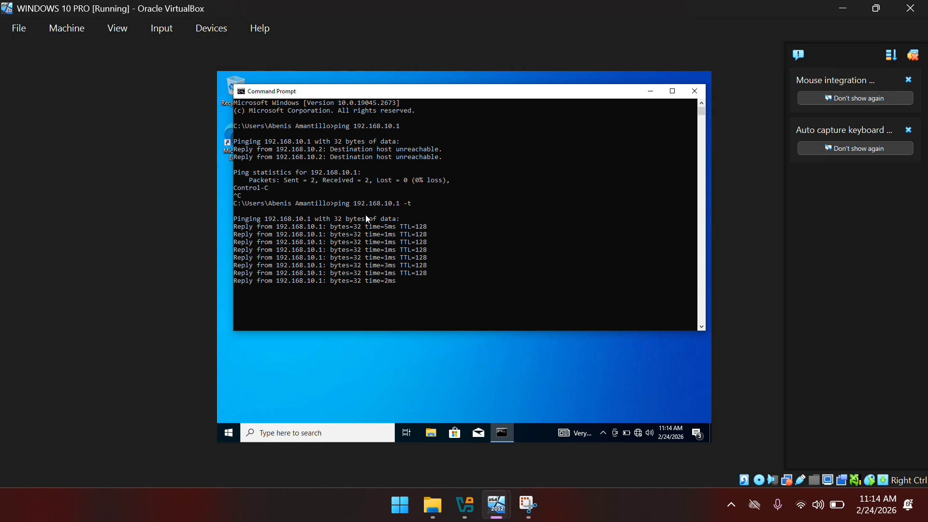
{"action": "left_click", "coordinate": [650, 91]}
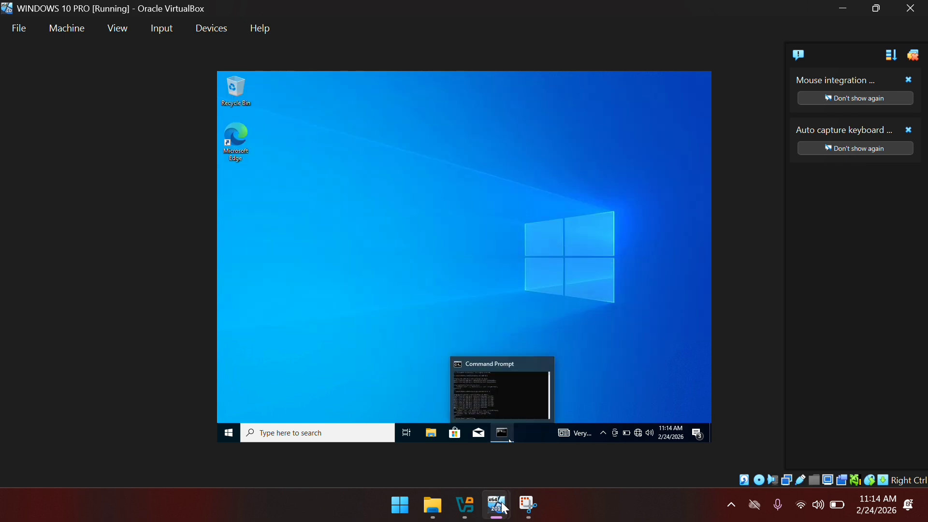
Step: Switch to the WINDOWS SERVER 2012 R2 machine, ping 192.168.10.2 from a Command Prompt, and stop the ping
{"action": "mouse_move", "coordinate": [503, 498]}
{"action": "left_click", "coordinate": [473, 446]}
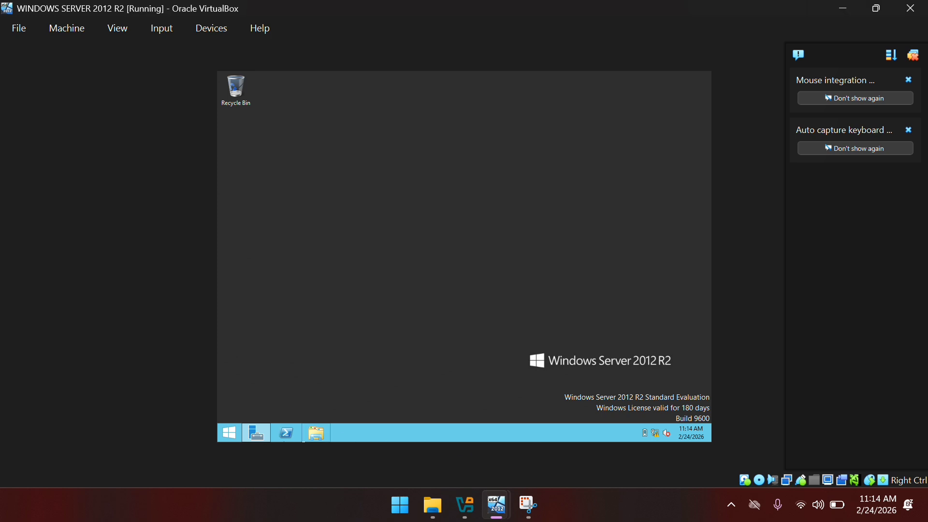
{"action": "left_click", "coordinate": [232, 435]}
{"action": "type", "text": "cmd"}
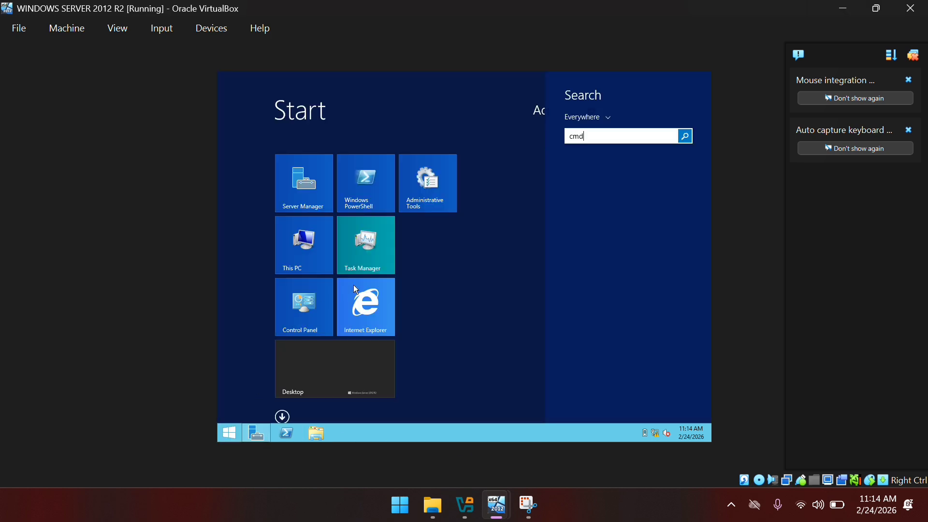
{"action": "key", "text": "Return"}
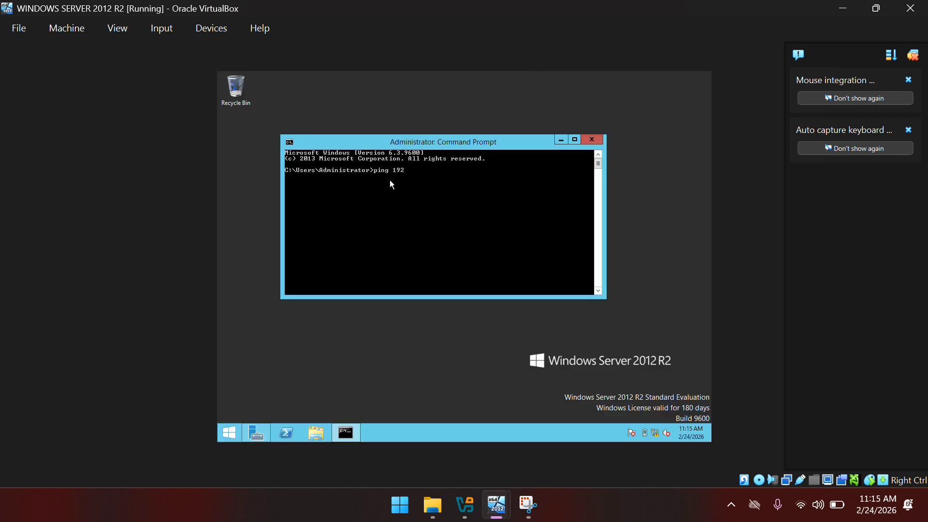
{"action": "type", "text": "ping 192.168.10.2"}
{"action": "key", "text": "Return"}
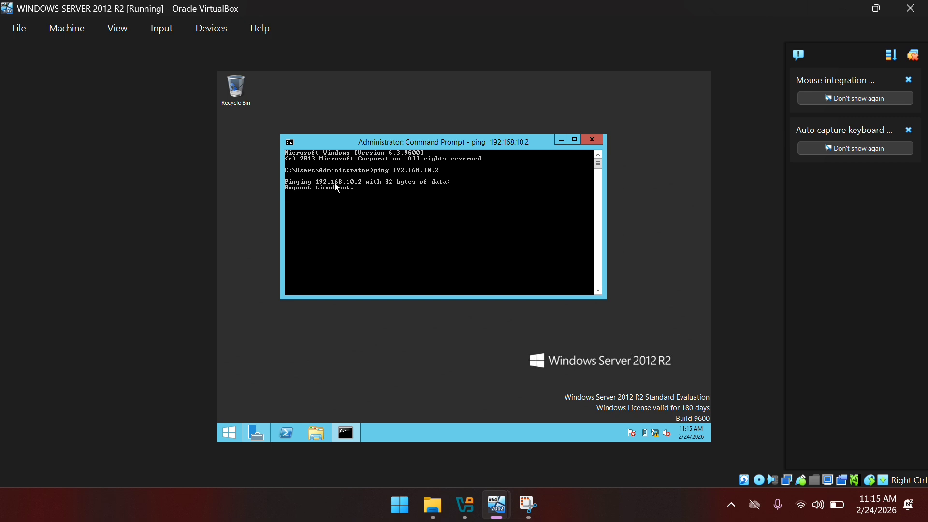
{"action": "key", "text": "ctrl+c"}
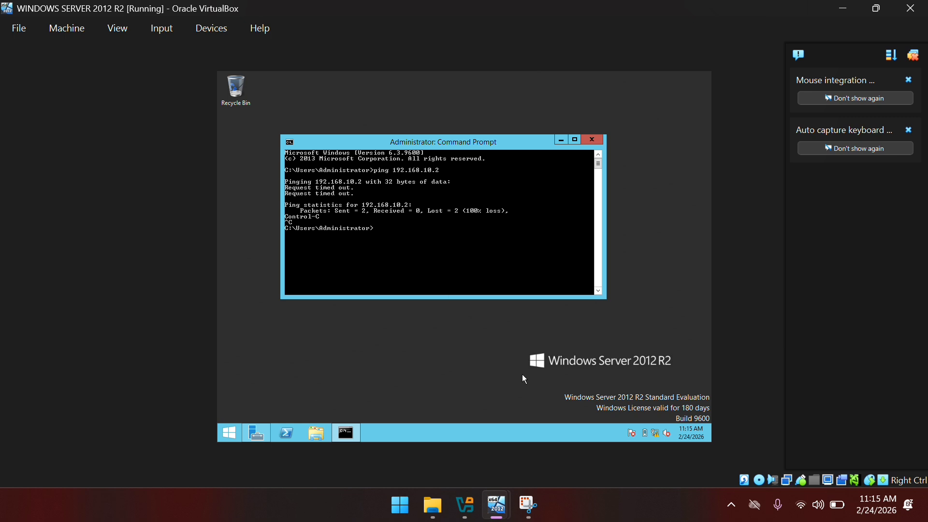
Step: On the Windows 10 machine, turn off Microsoft Defender Firewall for the public network and minimize the Windows Security and Settings windows
{"action": "mouse_move", "coordinate": [498, 508]}
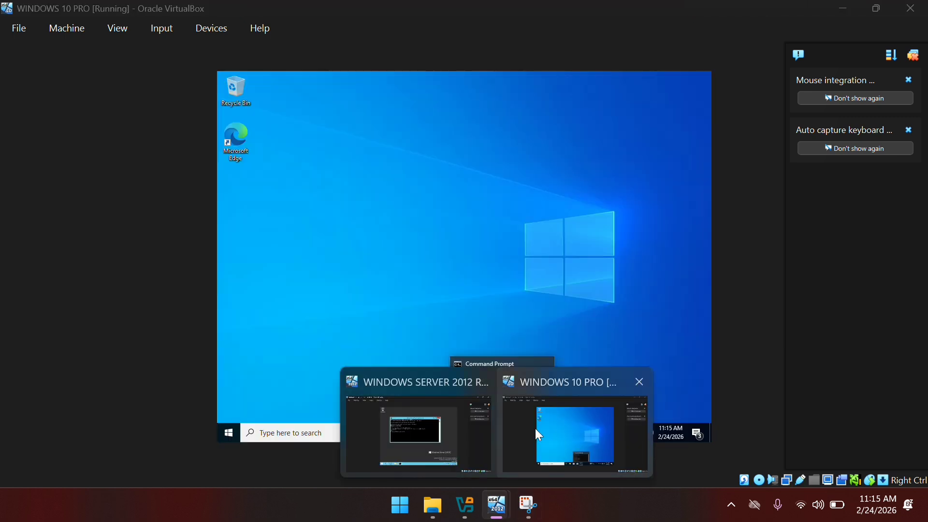
{"action": "left_click", "coordinate": [535, 428]}
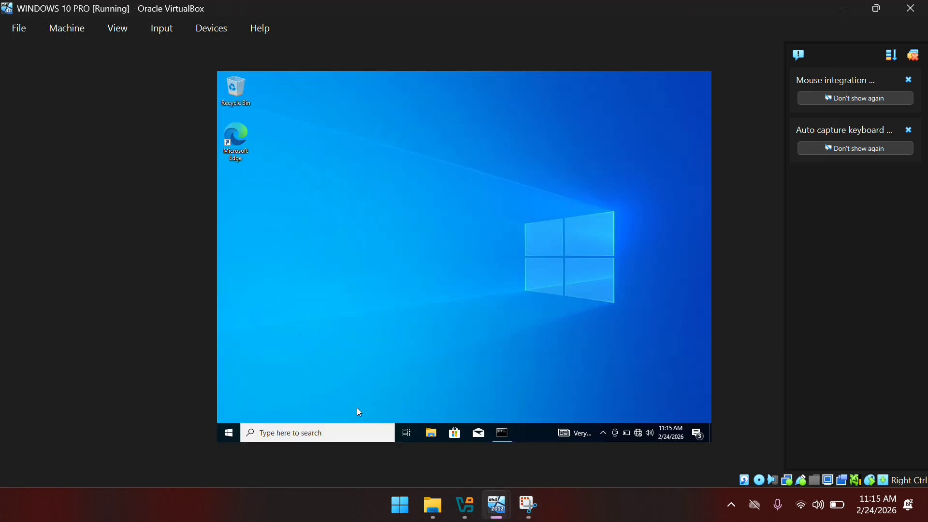
{"action": "right_click", "coordinate": [638, 433]}
{"action": "left_click", "coordinate": [628, 417]}
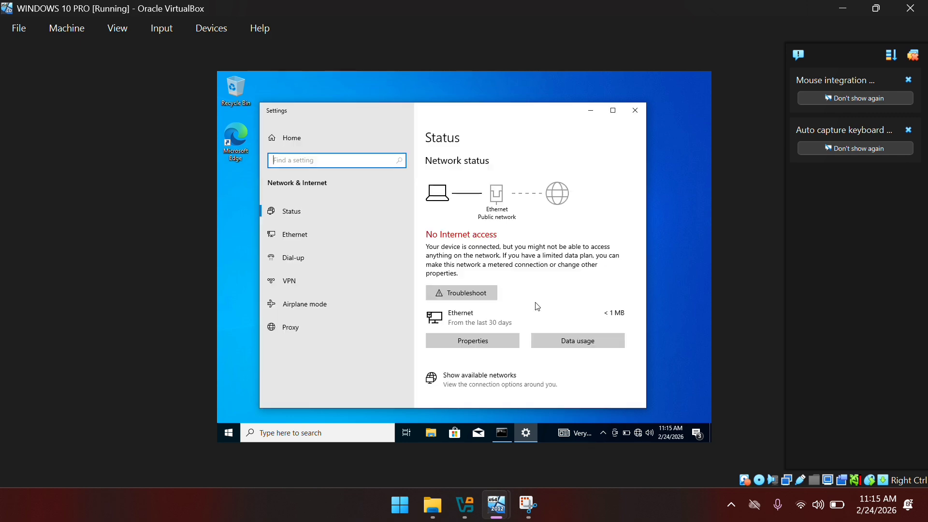
{"action": "scroll", "coordinate": [516, 350], "scroll_direction": "down", "scroll_amount": 2}
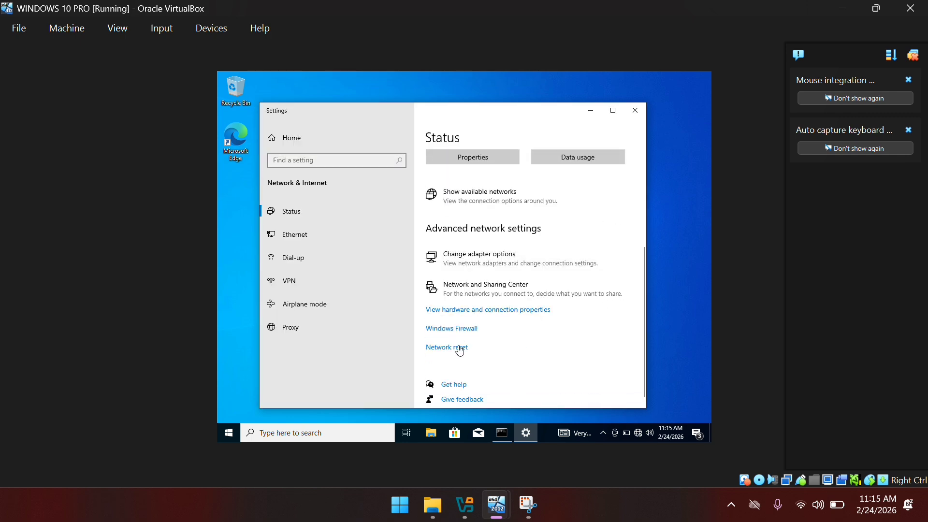
{"action": "left_click", "coordinate": [454, 329]}
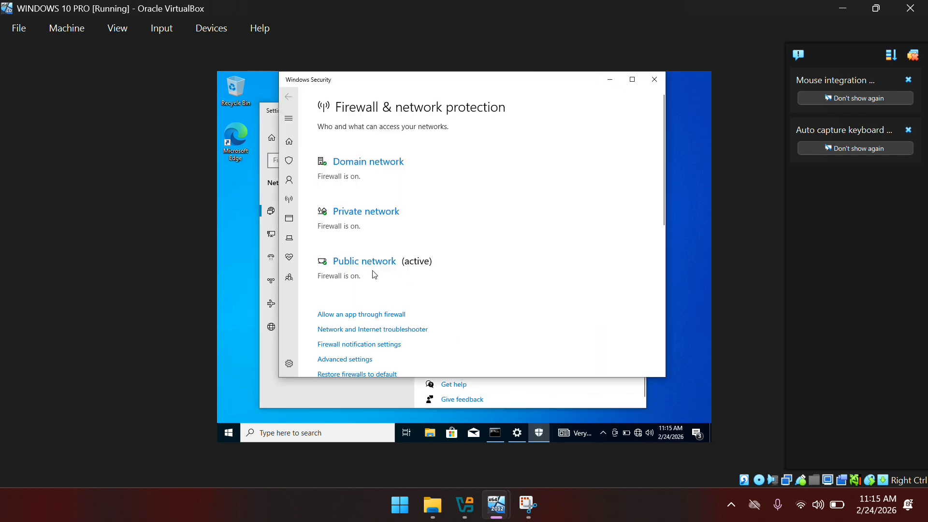
{"action": "left_click", "coordinate": [357, 266]}
{"action": "left_click", "coordinate": [328, 276]}
{"action": "left_click", "coordinate": [440, 308]}
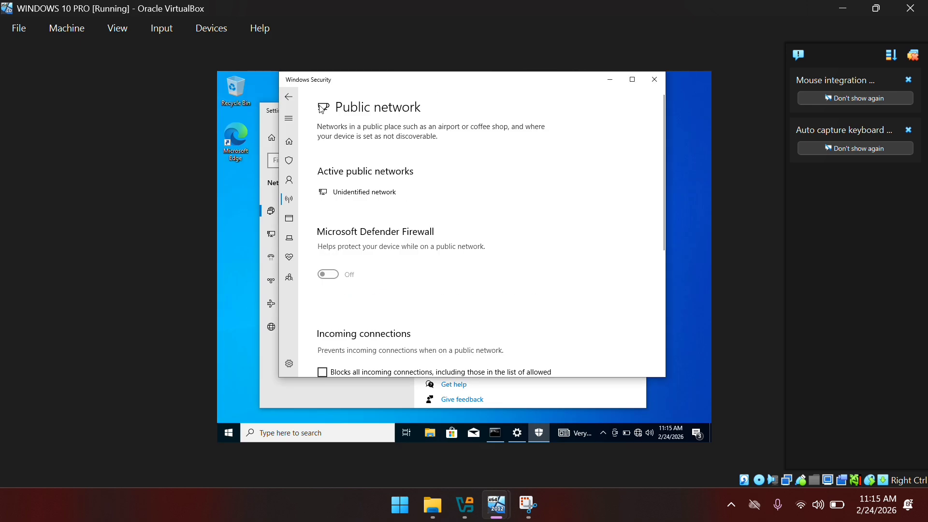
{"action": "left_click", "coordinate": [290, 97]}
{"action": "left_click", "coordinate": [610, 80]}
{"action": "left_click", "coordinate": [589, 109]}
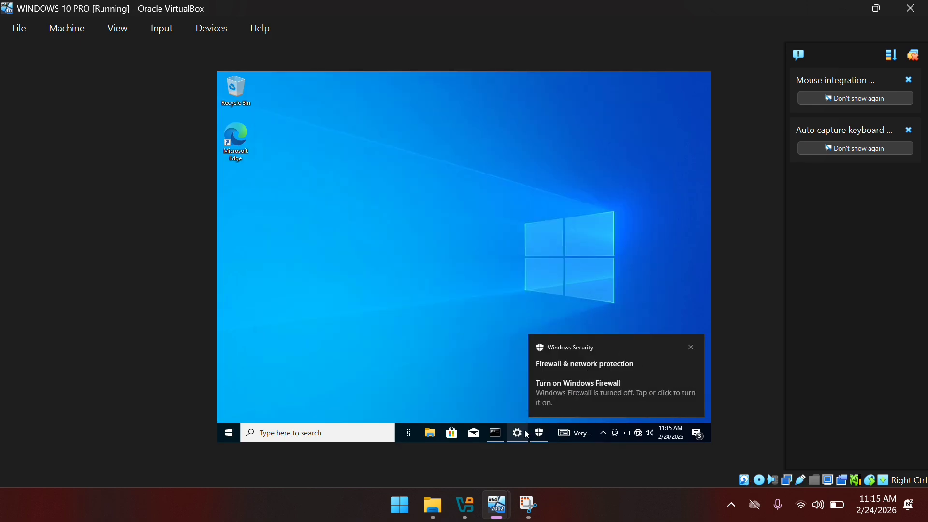
Step: Return to the server's Command Prompt, run ping 192.168.10.2 -t, stop it, and close the window
{"action": "mouse_move", "coordinate": [497, 505]}
{"action": "left_click", "coordinate": [461, 454]}
{"action": "key", "text": "Up"}
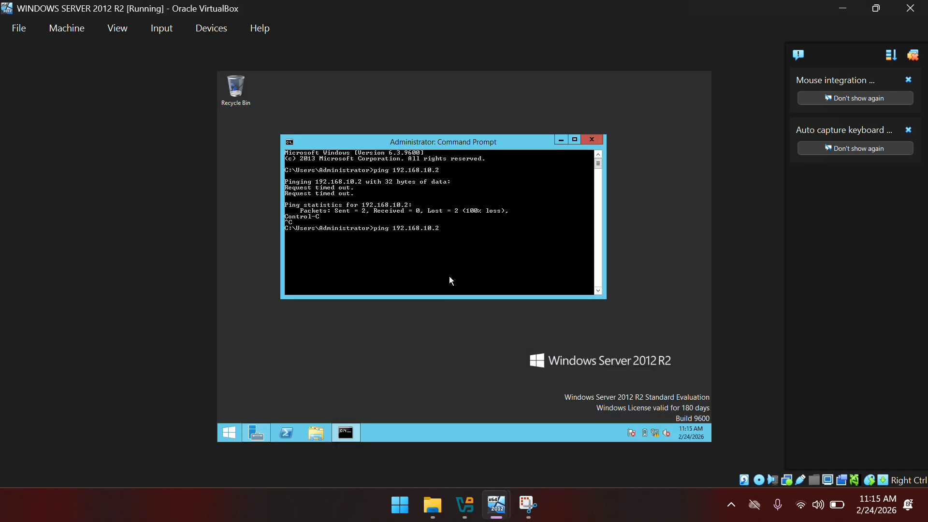
{"action": "key", "text": "Return"}
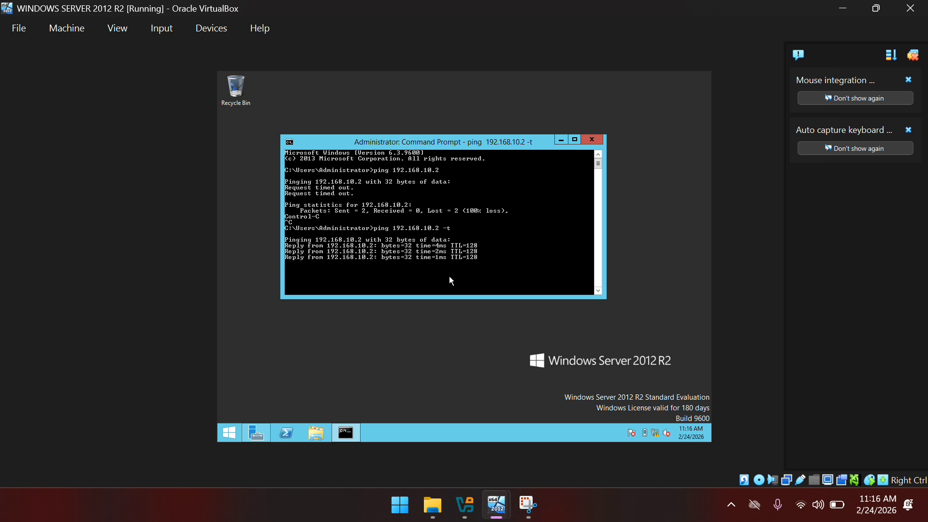
{"action": "key", "text": "ctrl+c"}
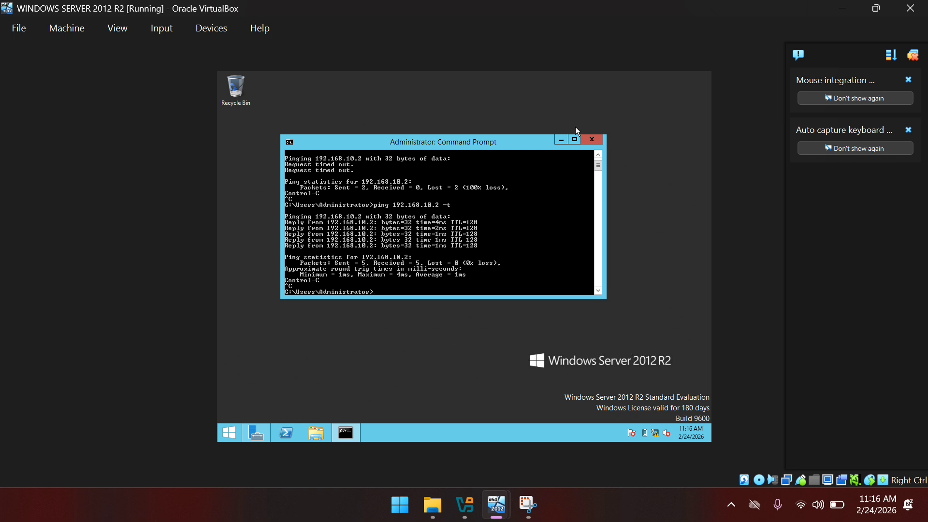
{"action": "left_click", "coordinate": [587, 143]}
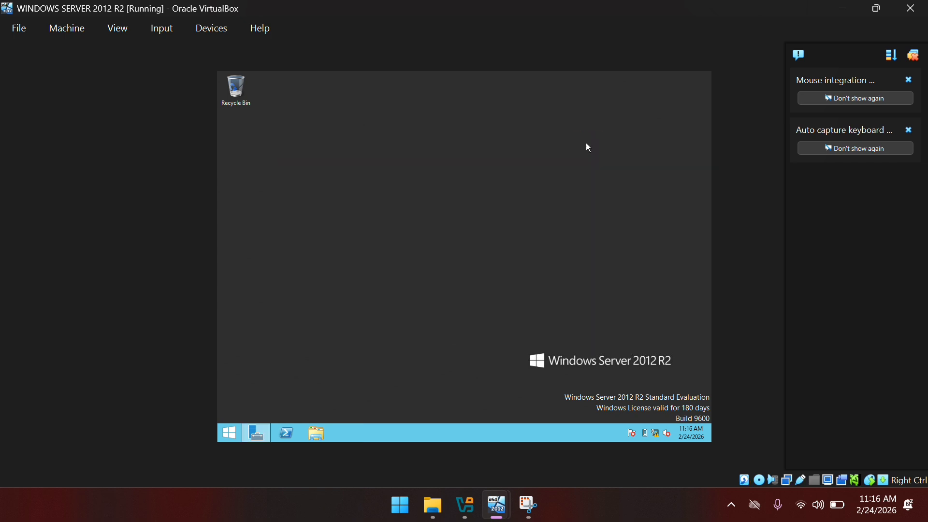
Step: Return to the WINDOWS 10 PRO virtual machine and close its Settings window
{"action": "mouse_move", "coordinate": [502, 515]}
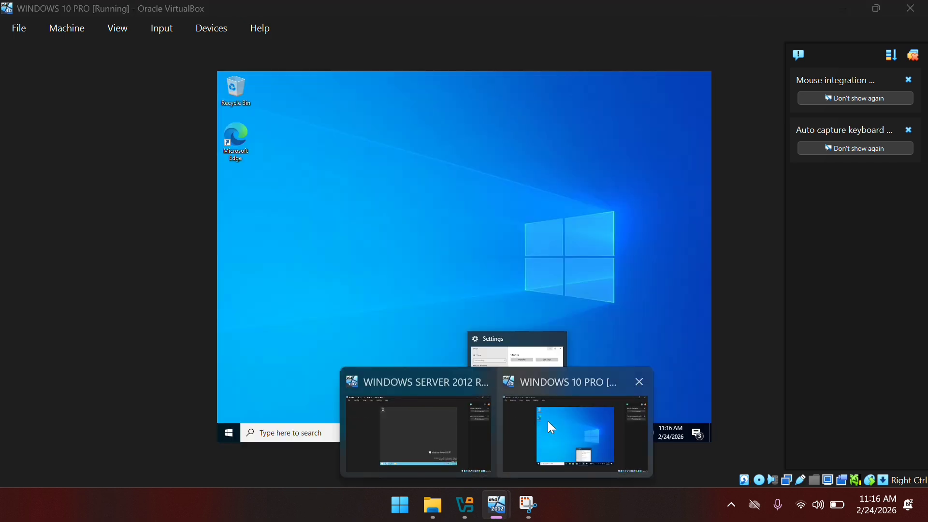
{"action": "left_click", "coordinate": [547, 422]}
{"action": "left_click", "coordinate": [559, 339]}
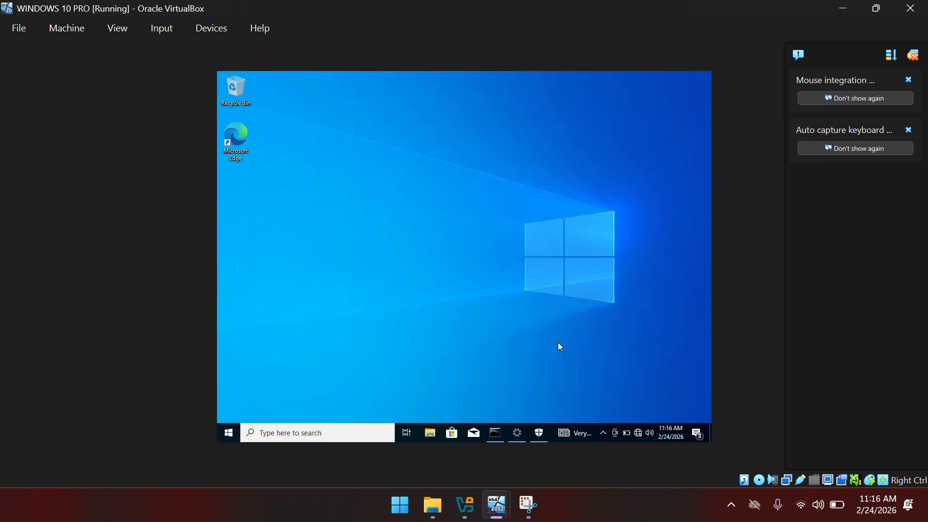